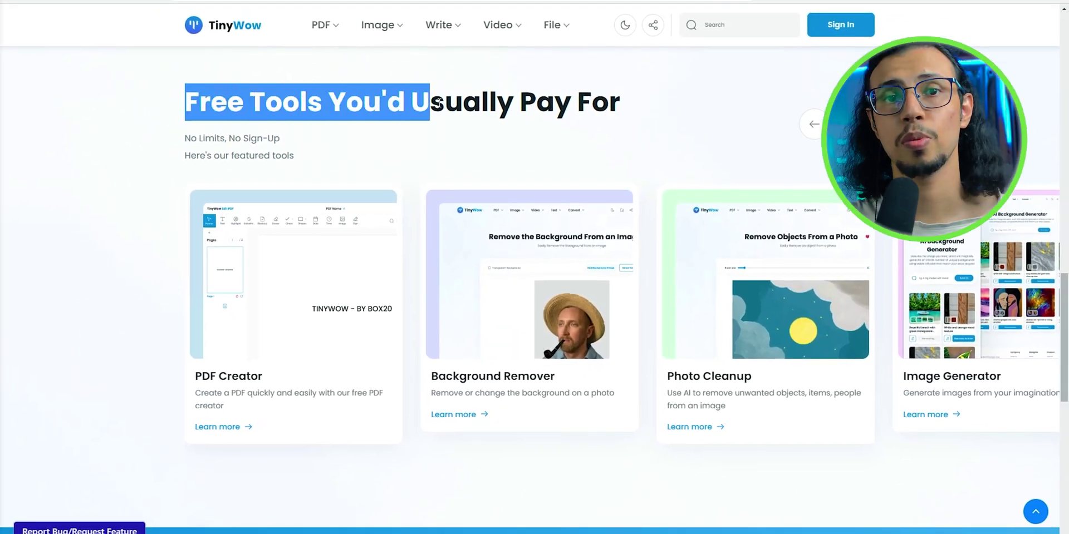
# Step: Scroll to TinyWow's Our Most Popular Tools list with the image tools showing
pyautogui.moveTo(185, 138); pyautogui.dragTo(281, 139)
pyautogui.click(295, 138)
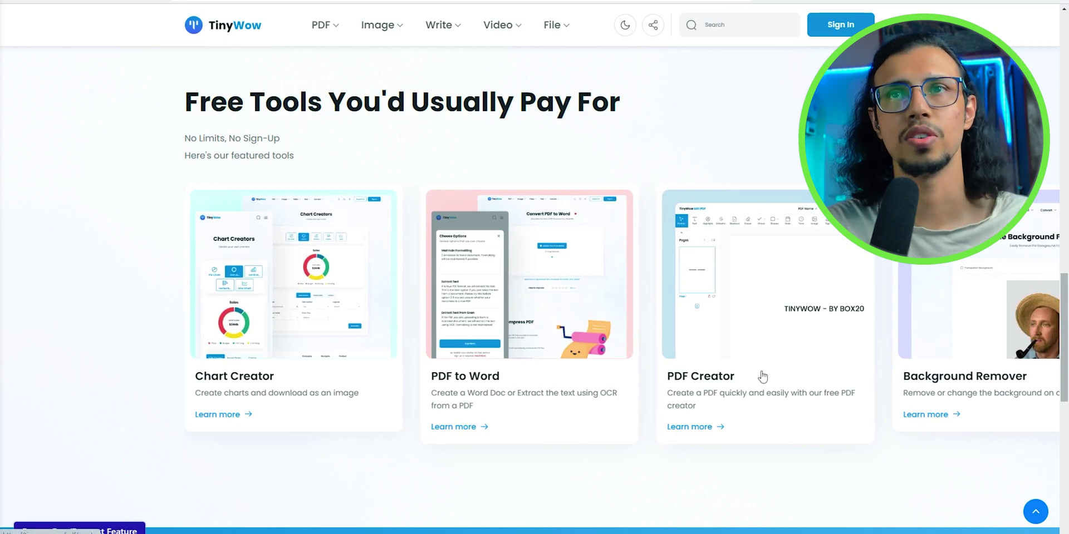
pyautogui.scroll(10, 469, 277)
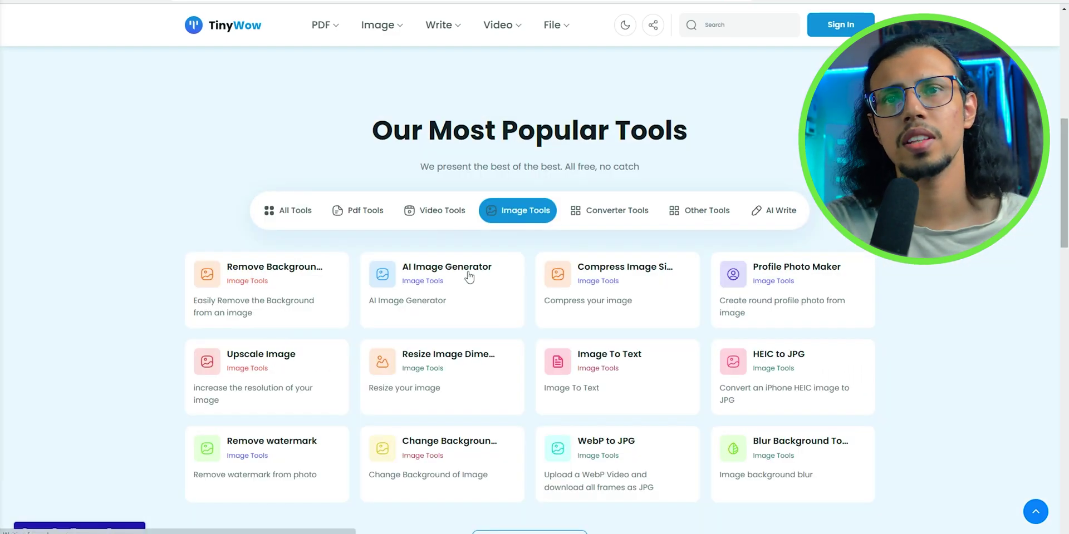
# Step: Open the AI Image Generator and begin the prompt 'a dog eating an ice cream co'
pyautogui.click(469, 277)
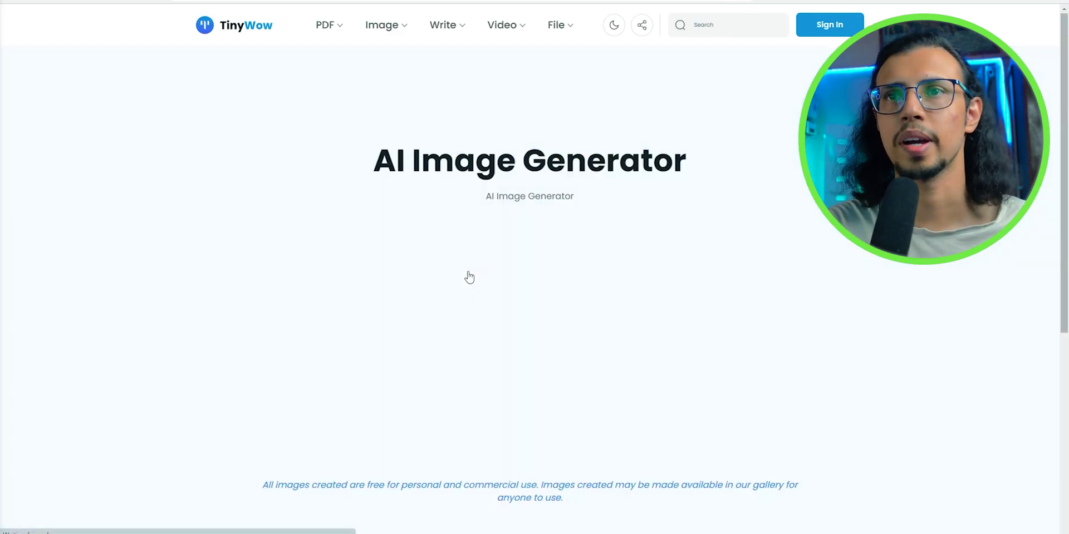
pyautogui.scroll(-5, 787, 312)
pyautogui.moveTo(153, 305); pyautogui.dragTo(563, 312)
pyautogui.scroll(2, 521, 370)
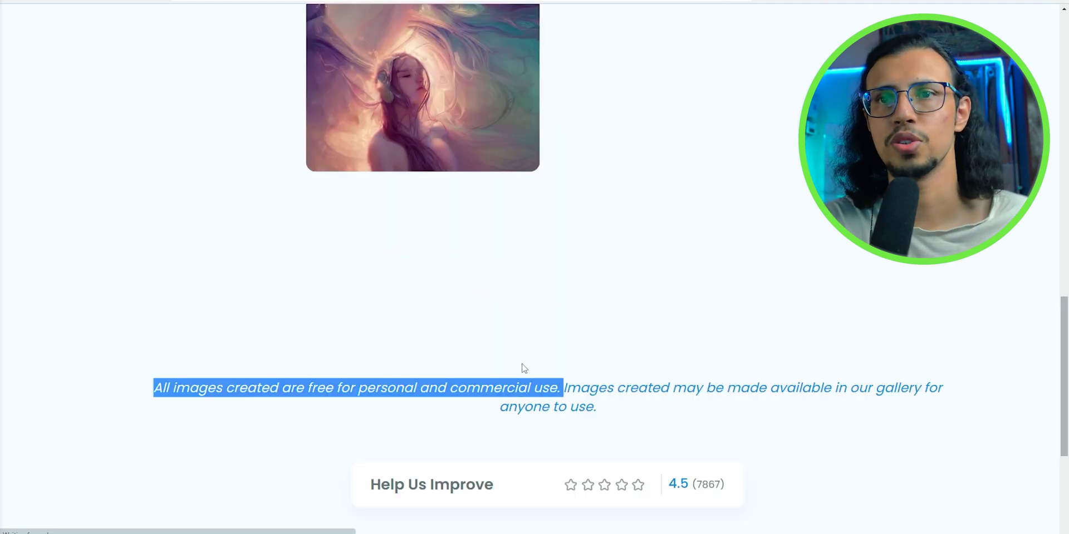
pyautogui.scroll(10, 543, 319)
pyautogui.click(405, 265)
pyautogui.moveTo(783, 350)
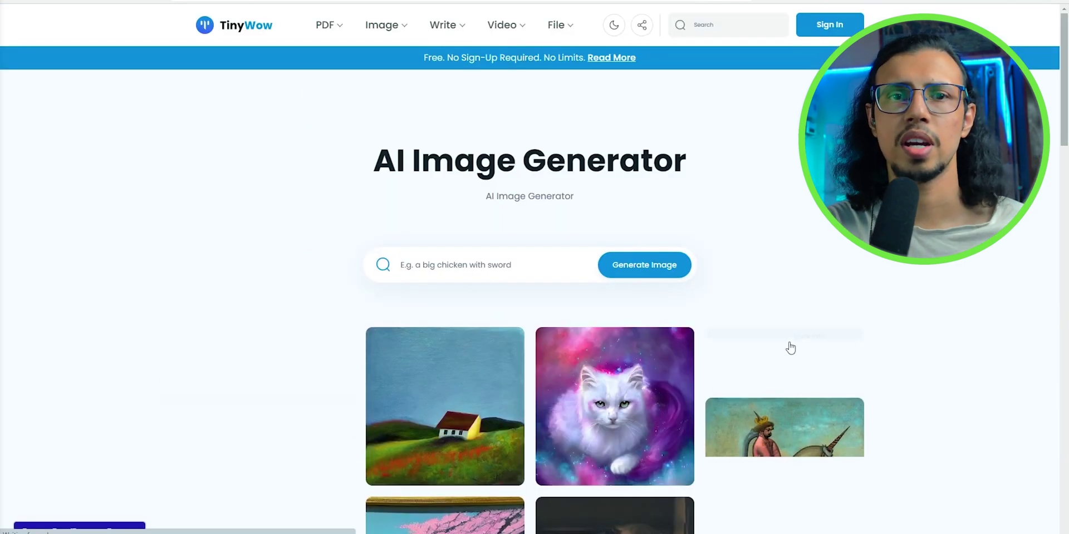
pyautogui.write('a dog eati')
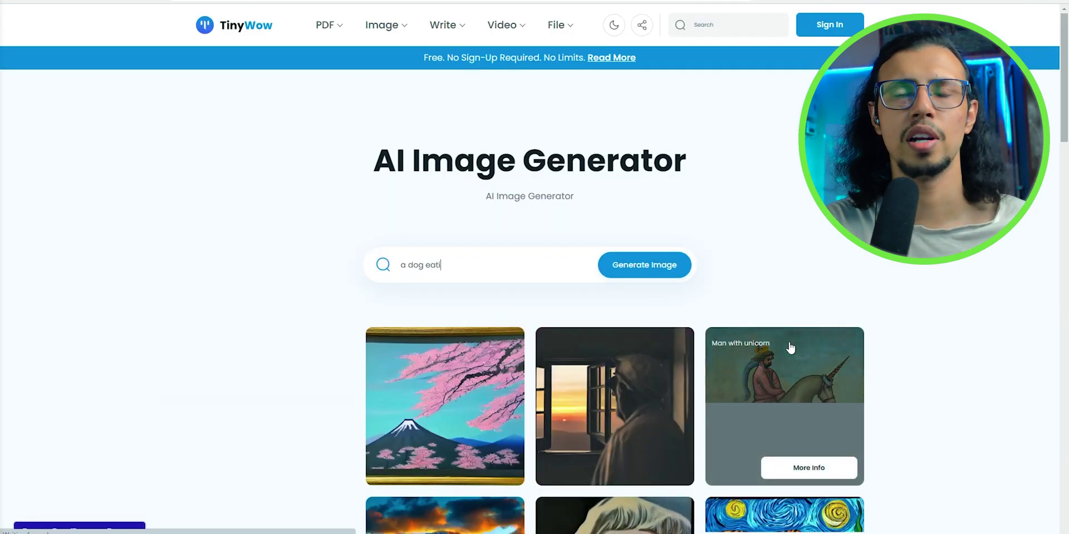
pyautogui.write('ng an ice cre')
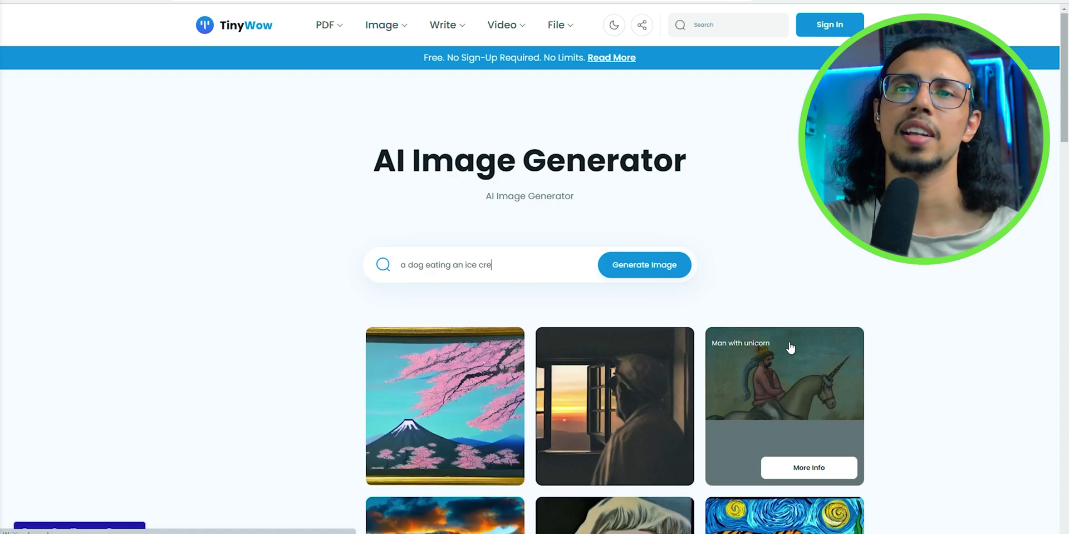
pyautogui.write('am co')
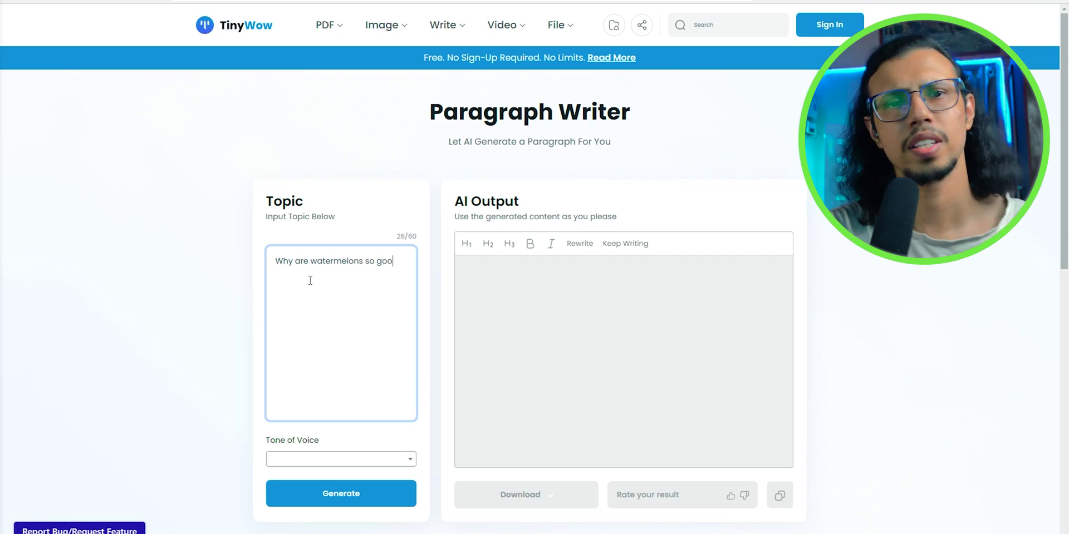
# Step: Finish the watermelon topic and generate the paragraph in the Excited tone of voice
pyautogui.write('d?')
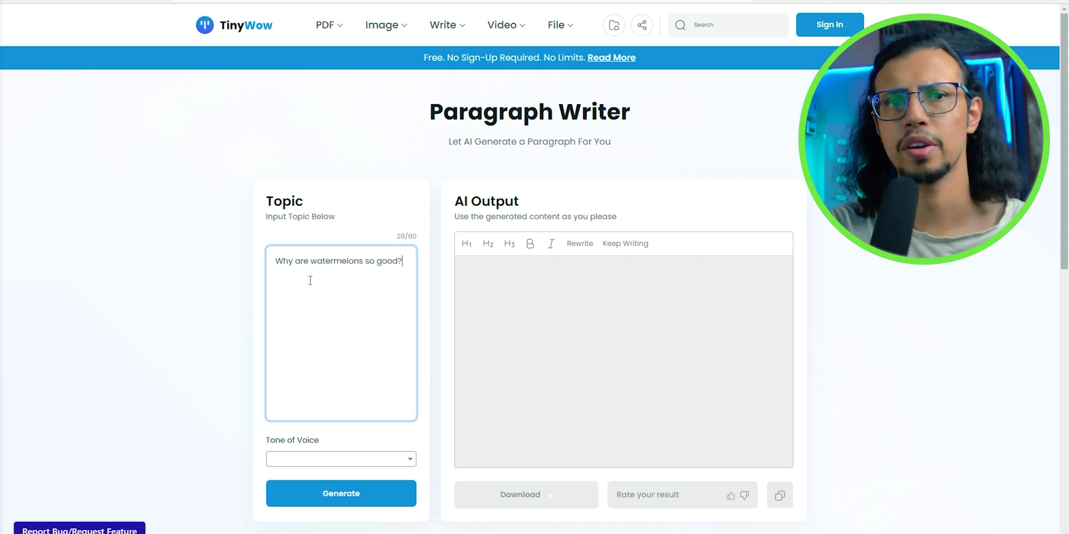
pyautogui.click(341, 460)
pyautogui.click(336, 388)
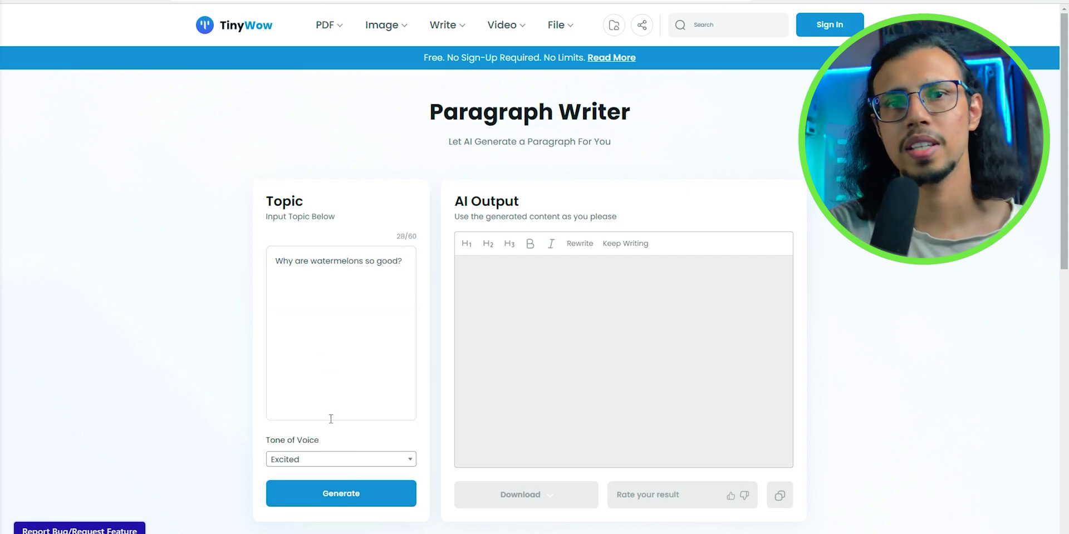
pyautogui.click(341, 493)
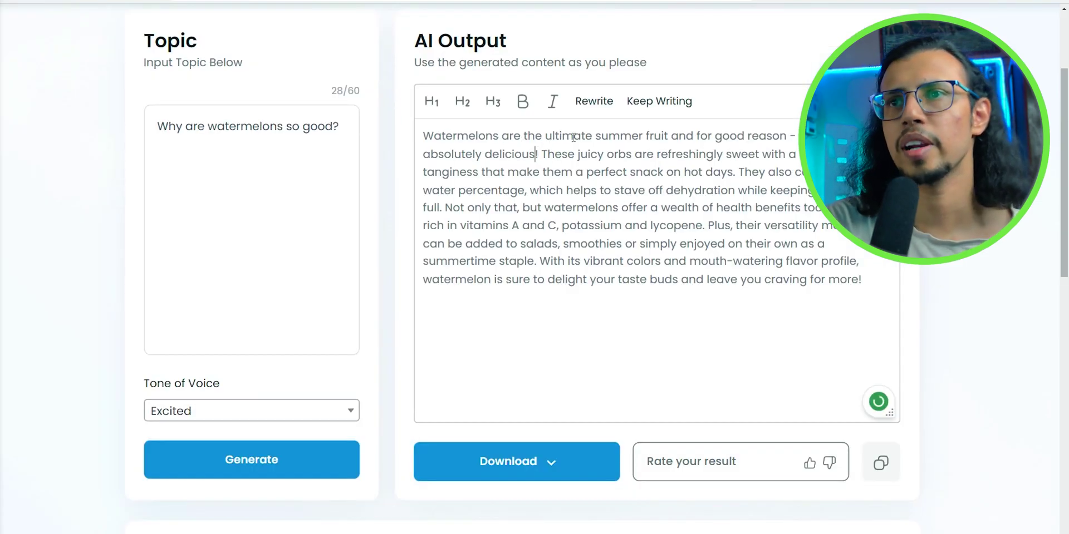
# Step: Accept the grammar fixes: commas after smoothies and potassium, the 'stave' wording, an em dash after reason
pyautogui.moveTo(537, 154); pyautogui.dragTo(729, 136)
pyautogui.click(554, 154)
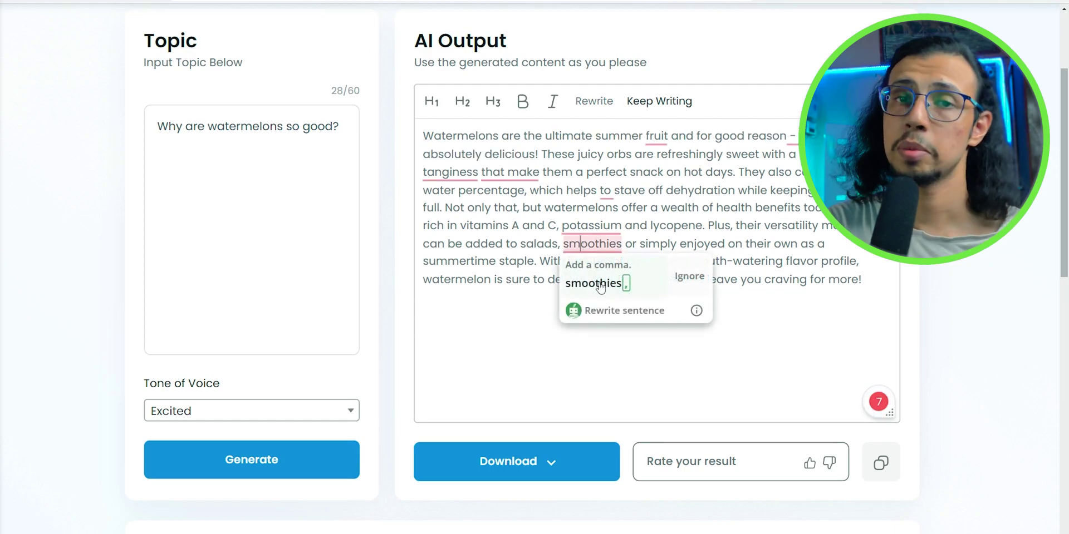
pyautogui.click(599, 282)
pyautogui.moveTo(592, 244)
pyautogui.click(604, 263)
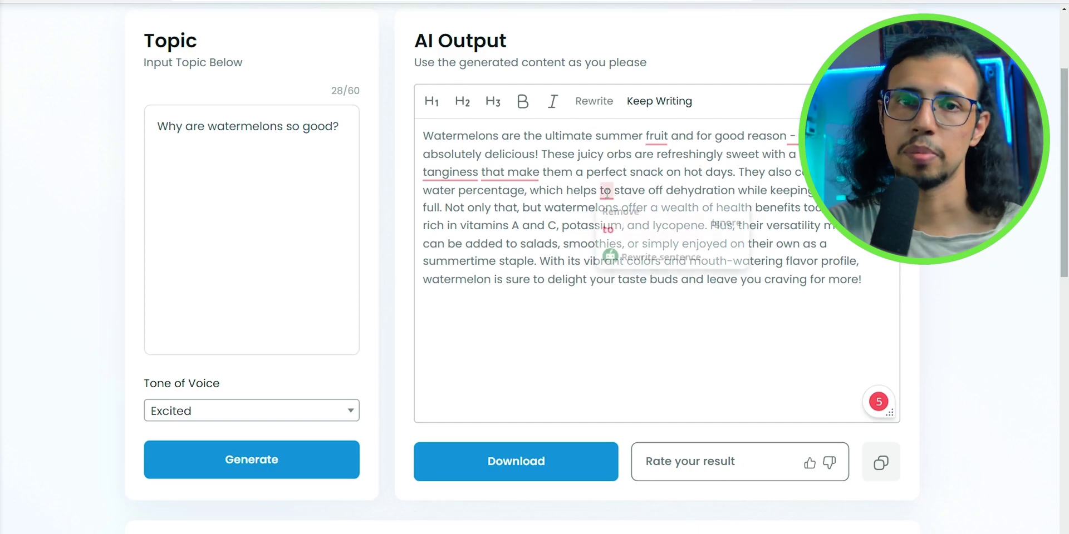
pyautogui.click(627, 227)
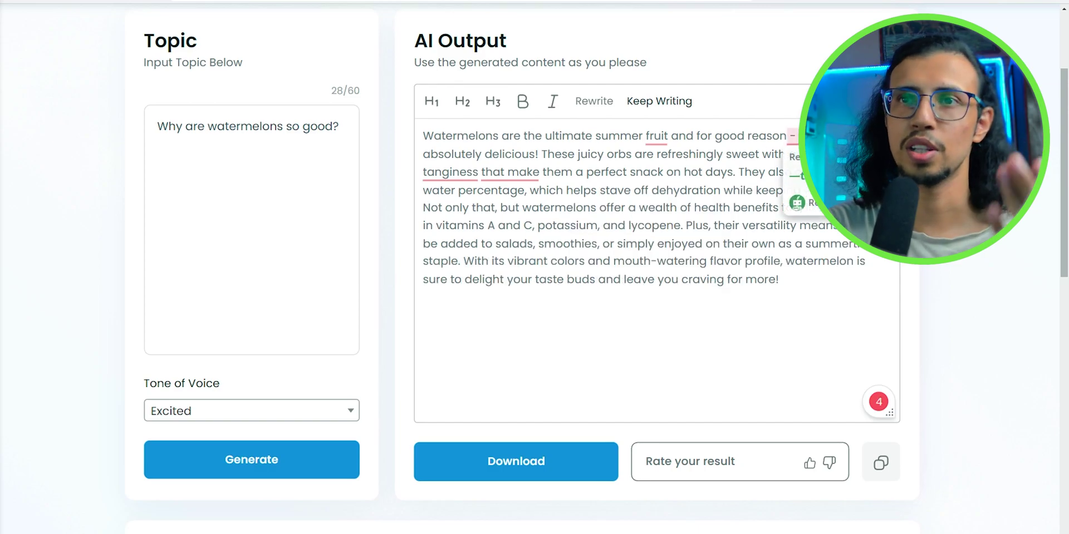
pyautogui.click(819, 161)
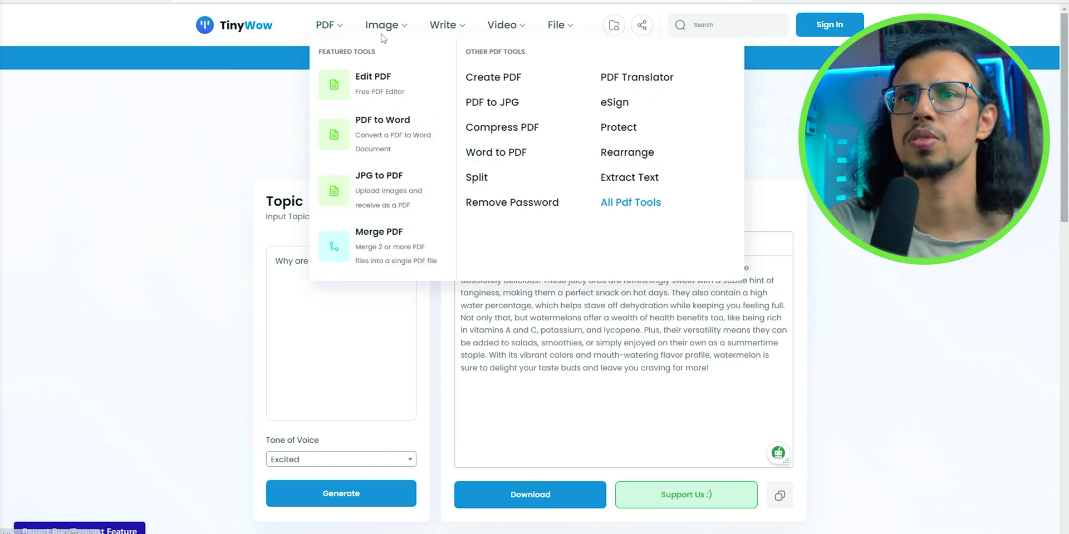
pyautogui.moveTo(386, 25)
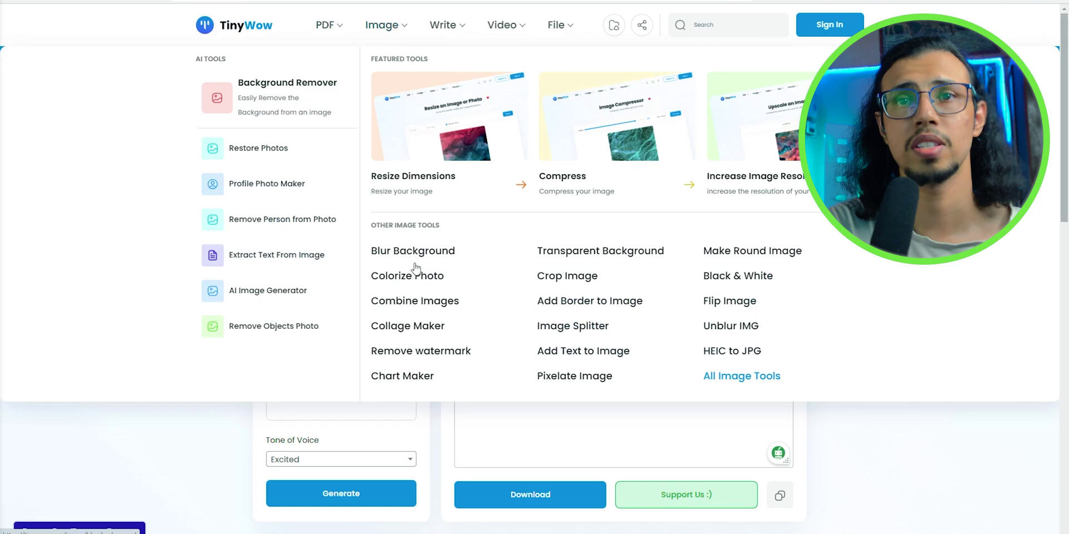
# Step: Drag the Dreamstime abstract background image into Remove watermark from photo
pyautogui.click(391, 337)
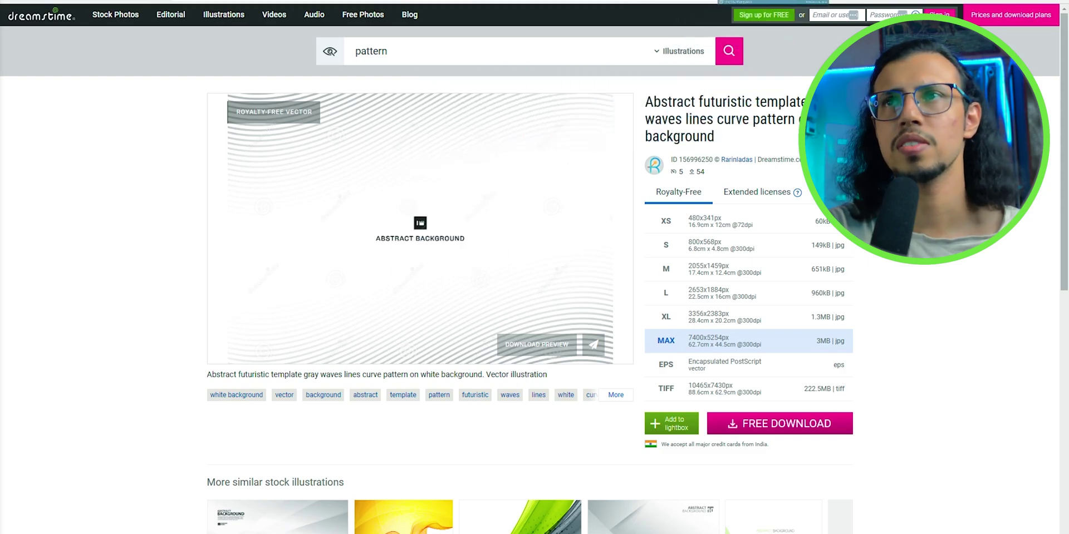
pyautogui.moveTo(641, 103); pyautogui.dragTo(512, 250)
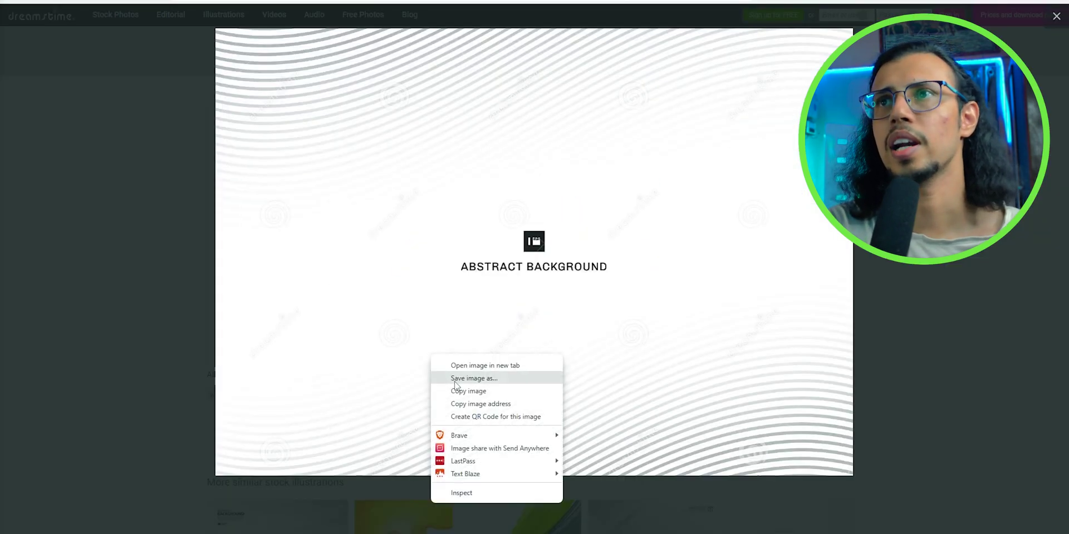
pyautogui.click(456, 385)
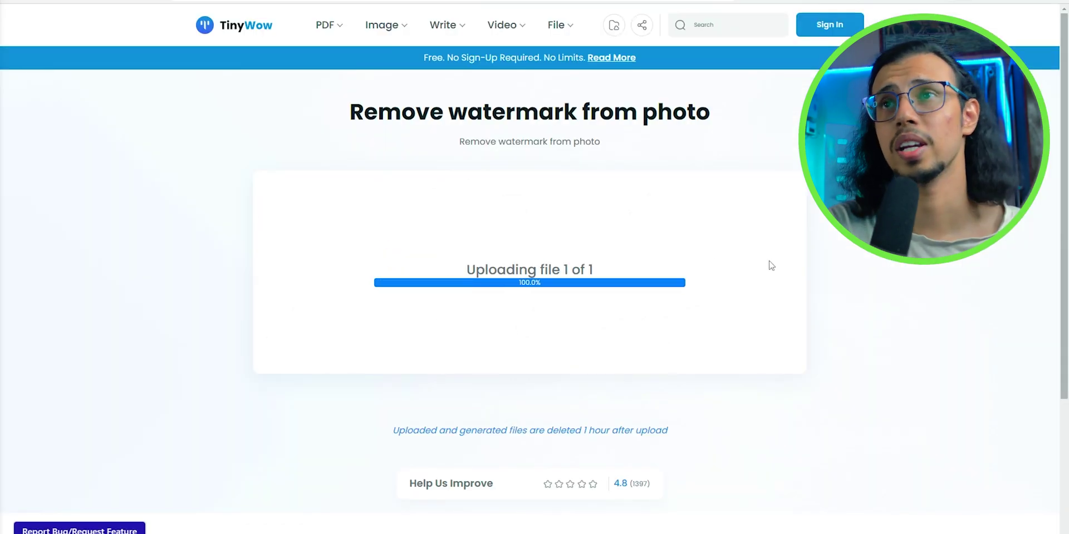
# Step: Shrink the brush to 25px and paint over every watermark across the abstract background
pyautogui.moveTo(734, 35); pyautogui.dragTo(708, 35)
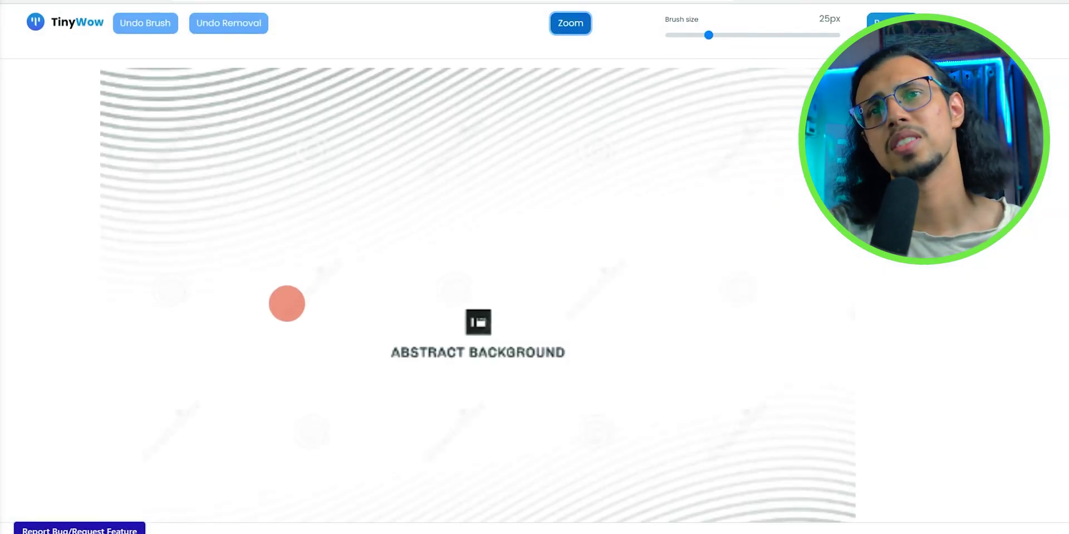
pyautogui.moveTo(286, 308); pyautogui.dragTo(379, 232)
pyautogui.moveTo(308, 139); pyautogui.dragTo(309, 157)
pyautogui.moveTo(581, 303)
pyautogui.mouseDown()
pyautogui.moveTo(710, 150)
pyautogui.moveTo(774, 99)
pyautogui.mouseUp()
pyautogui.moveTo(609, 141); pyautogui.dragTo(590, 168)
pyautogui.moveTo(724, 300); pyautogui.dragTo(750, 291)
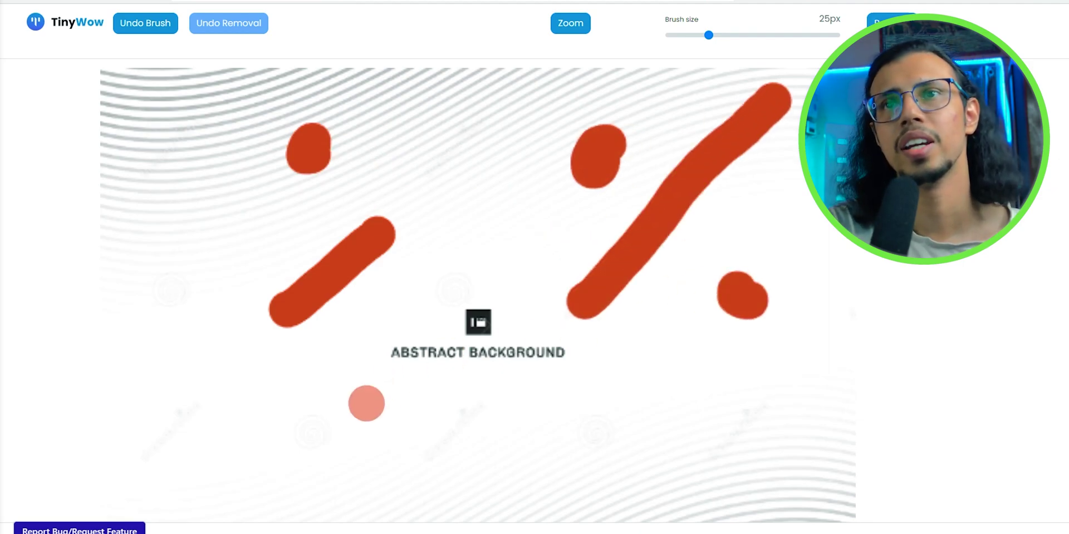
pyautogui.moveTo(481, 405); pyautogui.dragTo(392, 489)
pyautogui.moveTo(331, 440); pyautogui.dragTo(298, 426)
pyautogui.moveTo(192, 404); pyautogui.dragTo(158, 465)
pyautogui.moveTo(616, 429); pyautogui.dragTo(596, 434)
pyautogui.moveTo(757, 397); pyautogui.dragTo(727, 462)
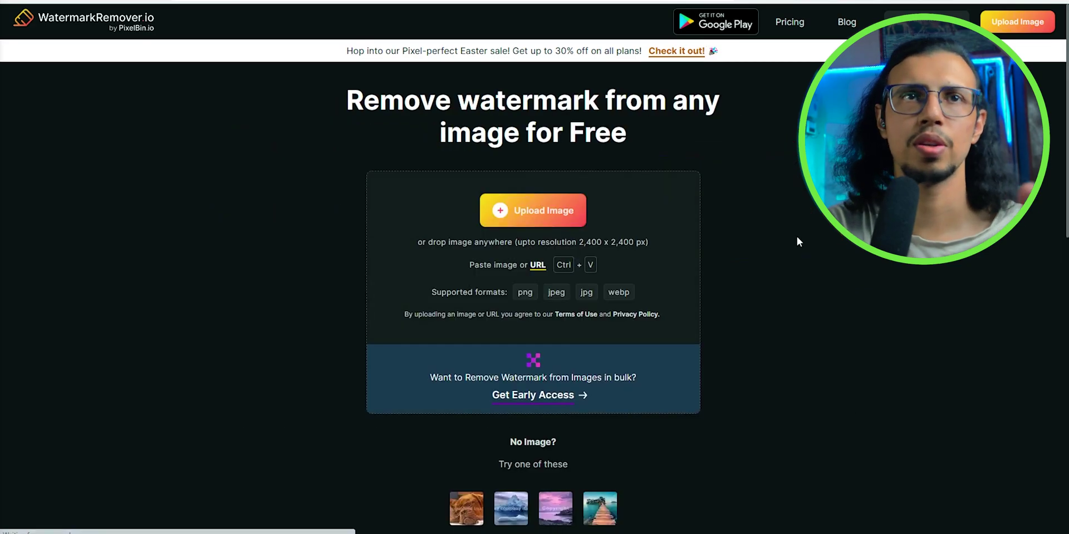
# Step: Scroll down WatermarkRemover.io's page to view its watermark-removed result
pyautogui.scroll(-2, 797, 236)
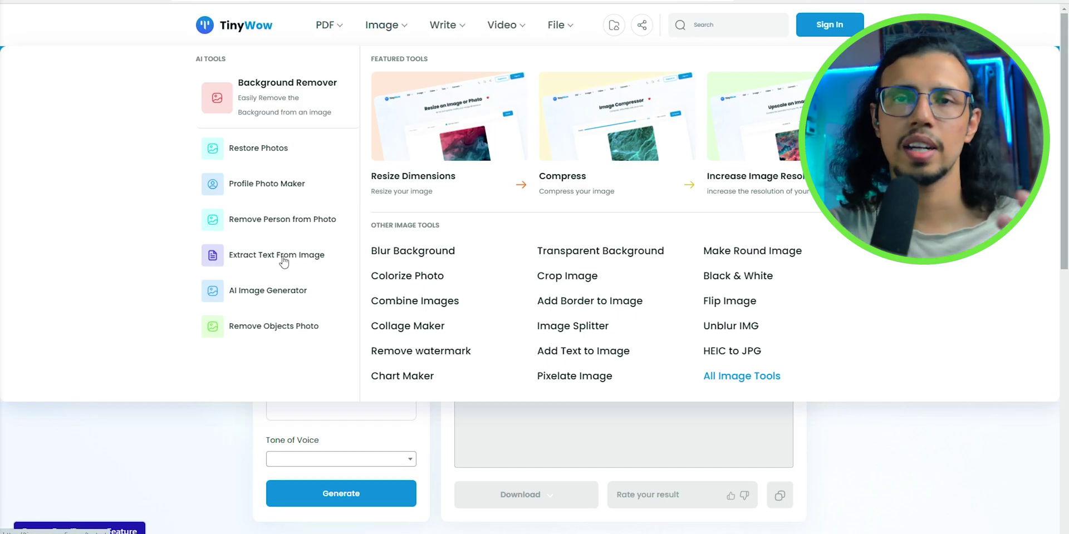
# Step: Snip the Extract Text From Image menu entry and view it in clipboard history
pyautogui.press('super+shift+s')
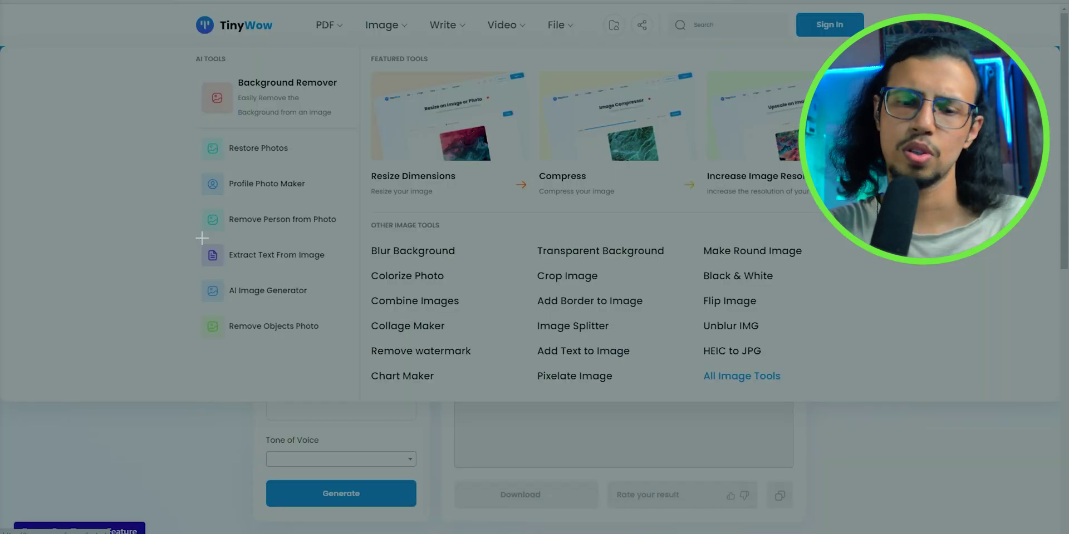
pyautogui.moveTo(197, 238); pyautogui.dragTo(336, 281)
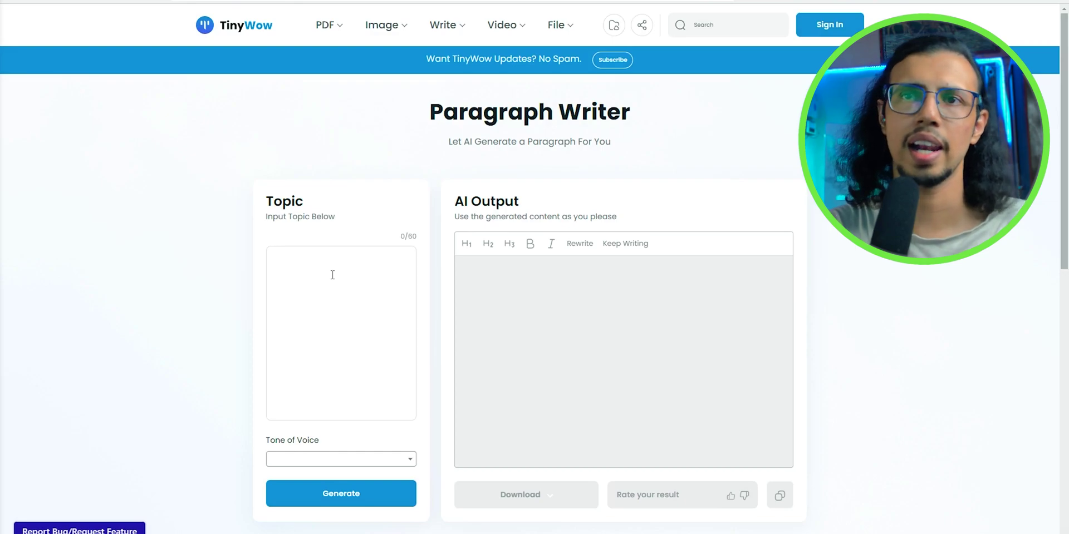
pyautogui.press('super+v')
pyautogui.moveTo(901, 316); pyautogui.dragTo(254, 191)
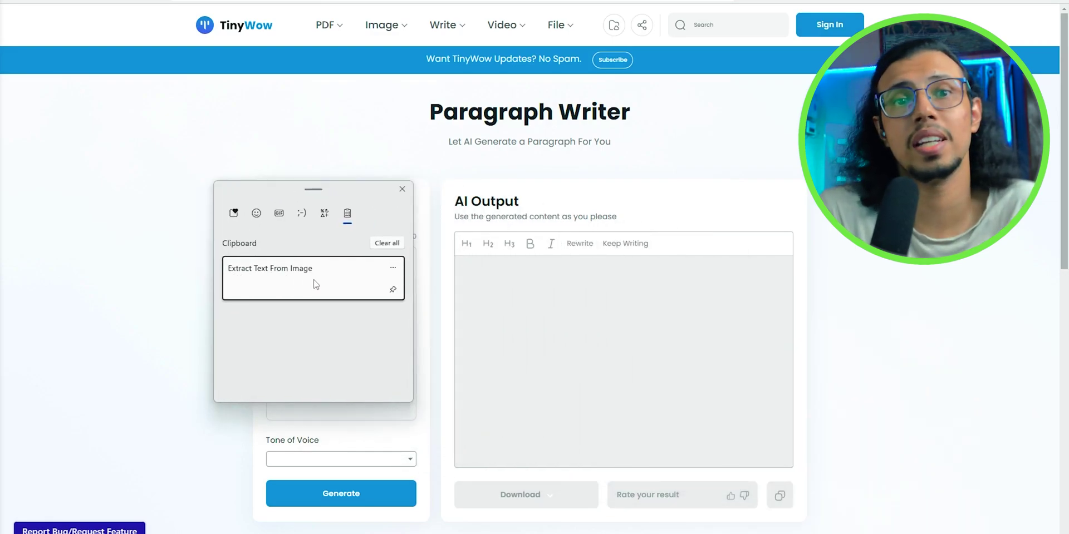
pyautogui.click(402, 190)
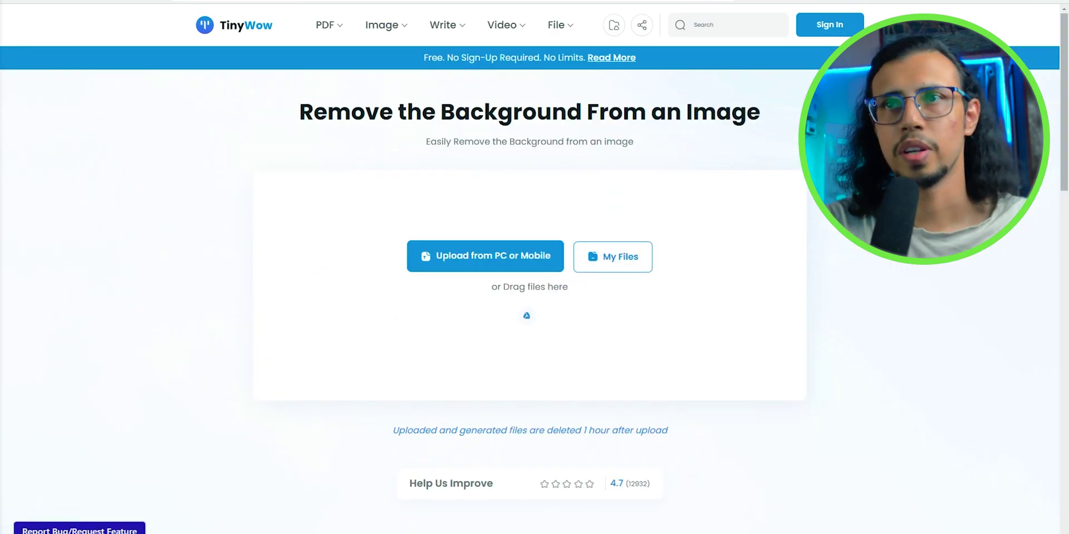
# Step: Upload the camera-and-lens image to Background Remover and enlarge the cut-out
pyautogui.moveTo(340, 399); pyautogui.dragTo(492, 255)
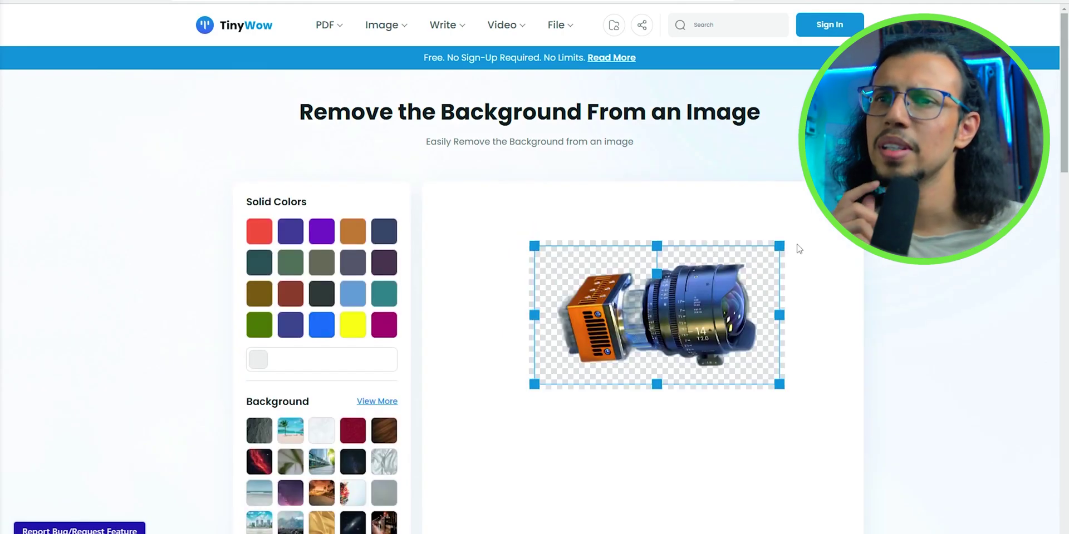
pyautogui.moveTo(779, 246); pyautogui.dragTo(794, 241)
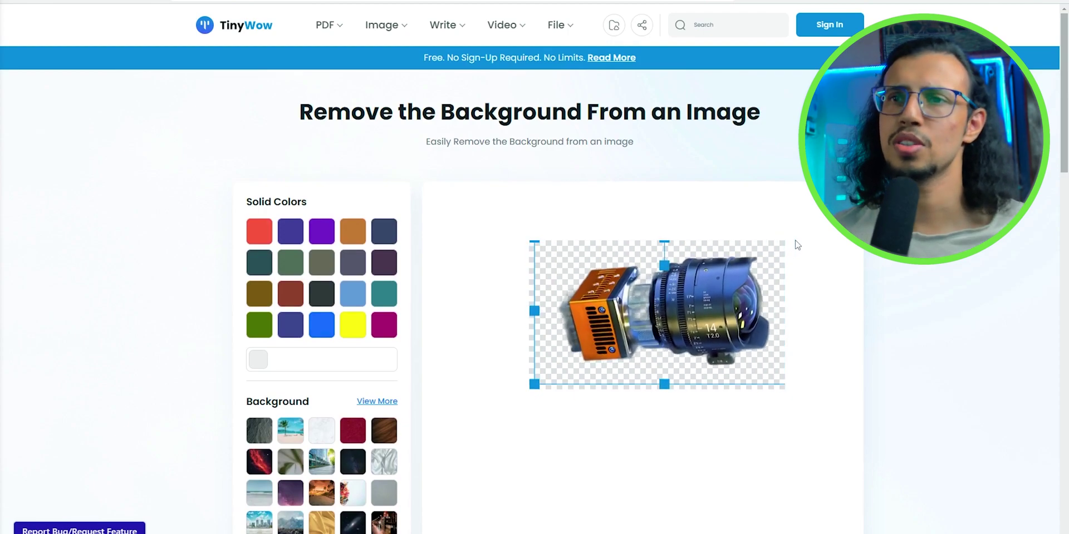
pyautogui.click(522, 401)
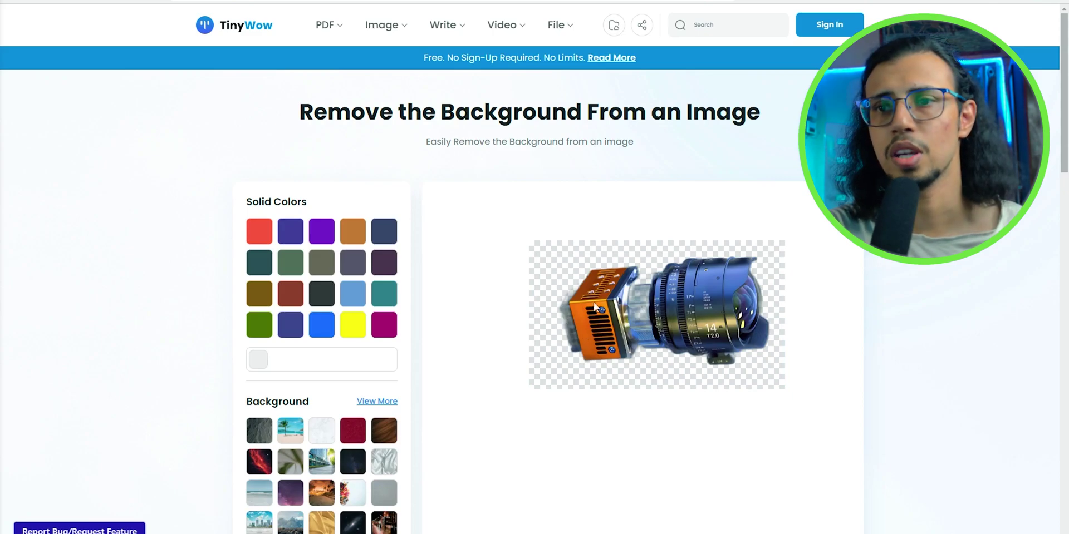
# Step: Try yellow, brown, then red backdrops behind the camera cut-out
pyautogui.scroll(-2, 580, 369)
pyautogui.click(351, 195)
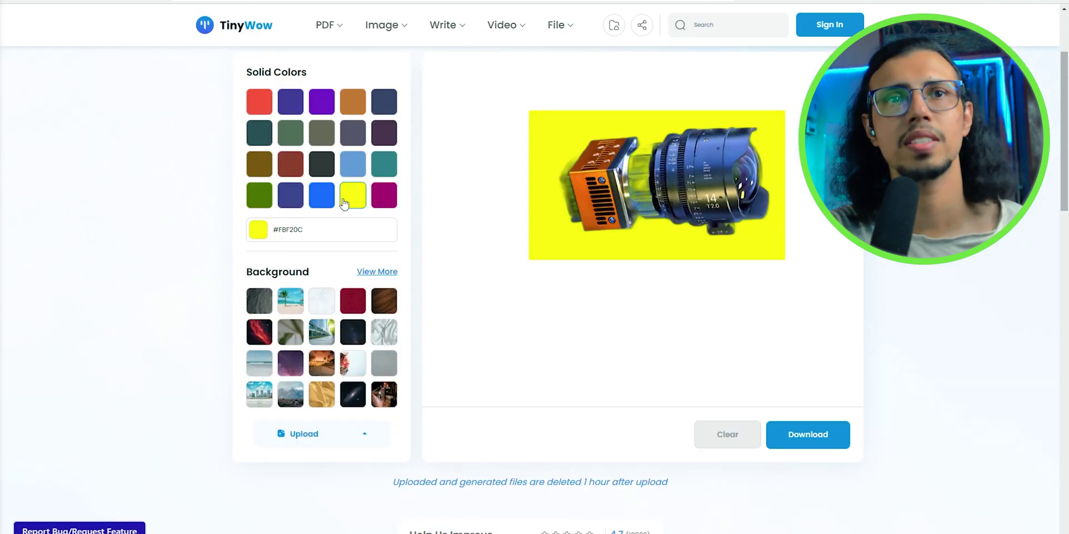
pyautogui.click(262, 163)
pyautogui.click(260, 102)
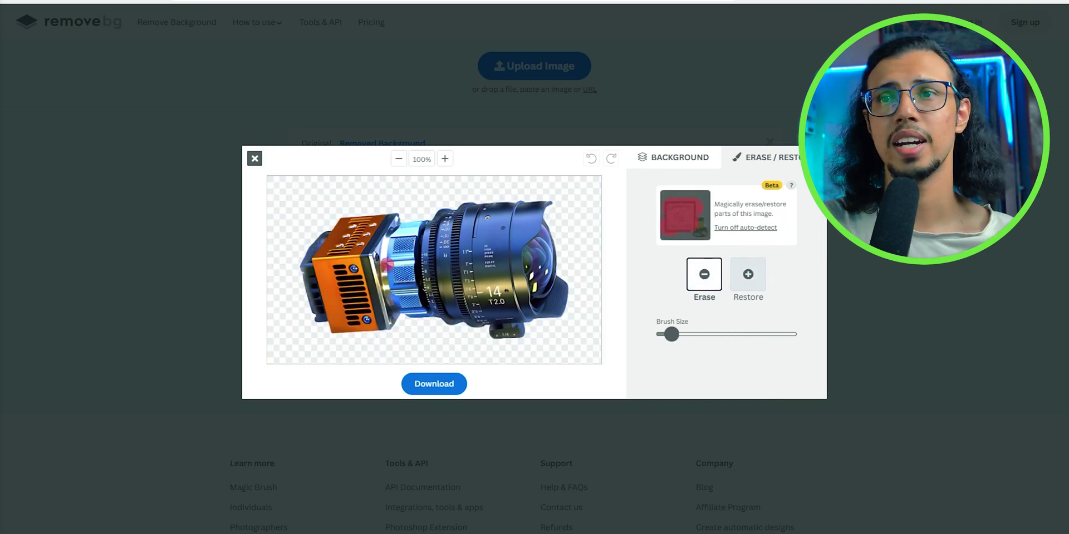
# Step: Choose Restore, adjust the brush size, and paint the background back at the top-left
pyautogui.click(748, 274)
pyautogui.moveTo(675, 339); pyautogui.dragTo(670, 335)
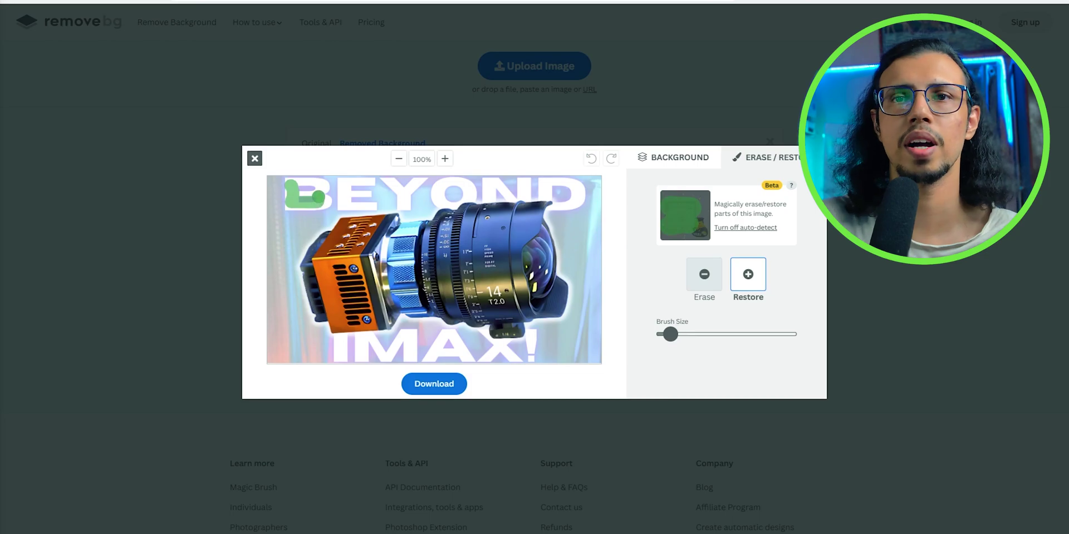
pyautogui.moveTo(318, 197); pyautogui.dragTo(307, 182)
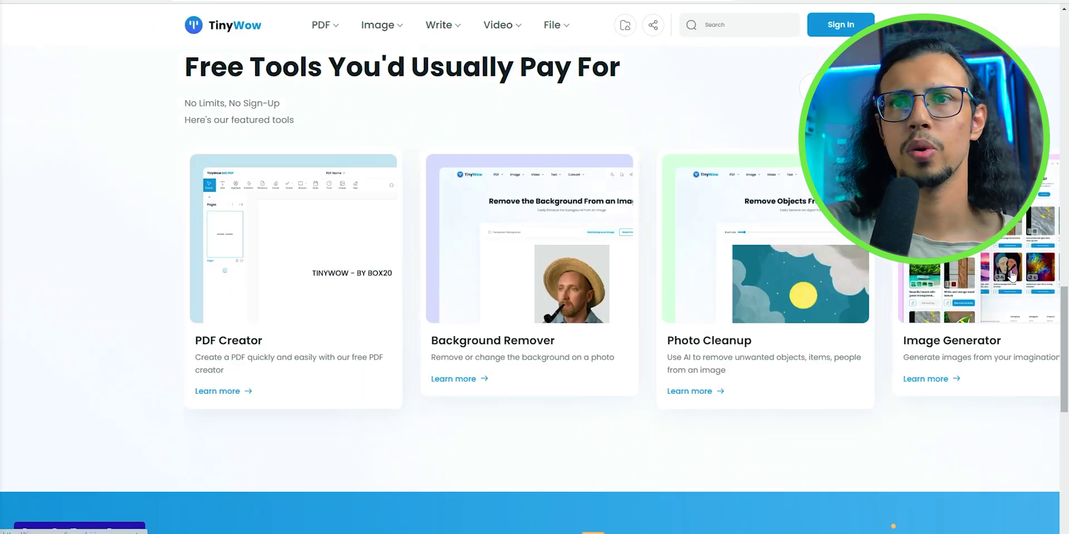
# Step: Open Profile Photo Maker, crop around the head and shoulders, and process the photo
pyautogui.hscroll(1, 765, 223)
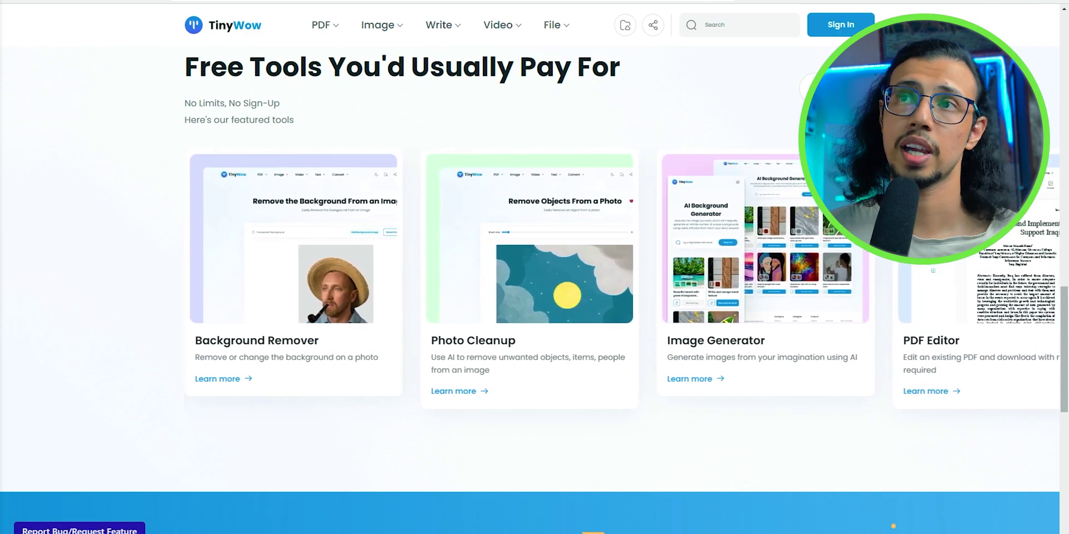
pyautogui.hscroll(1, 766, 222)
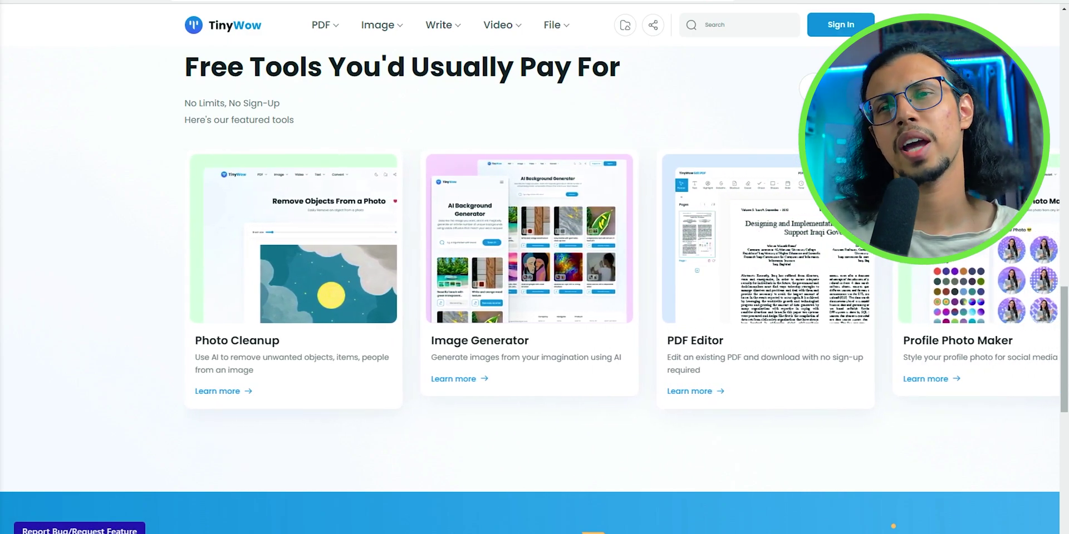
pyautogui.click(782, 310)
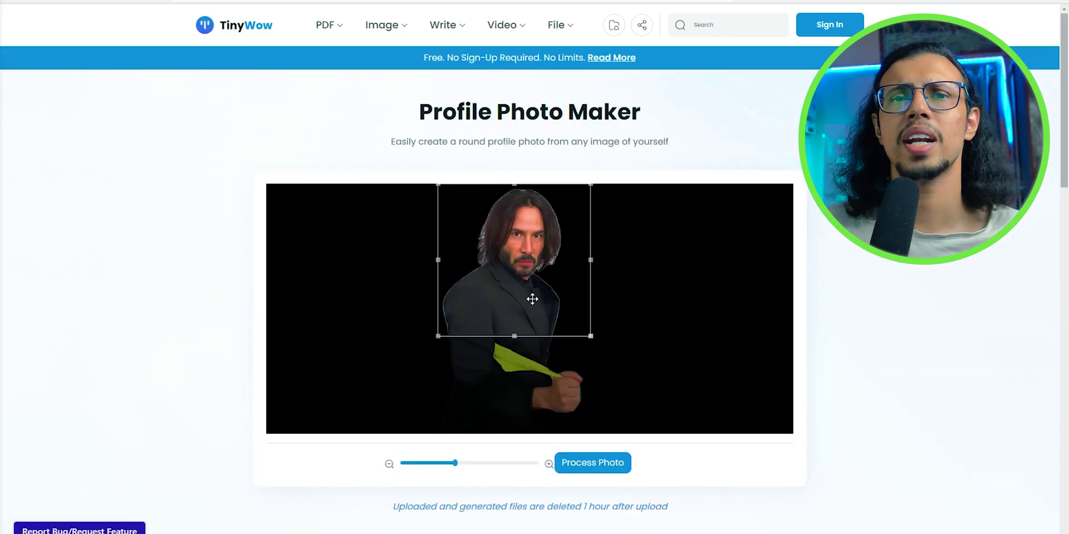
pyautogui.moveTo(532, 298); pyautogui.dragTo(523, 300)
pyautogui.click(595, 464)
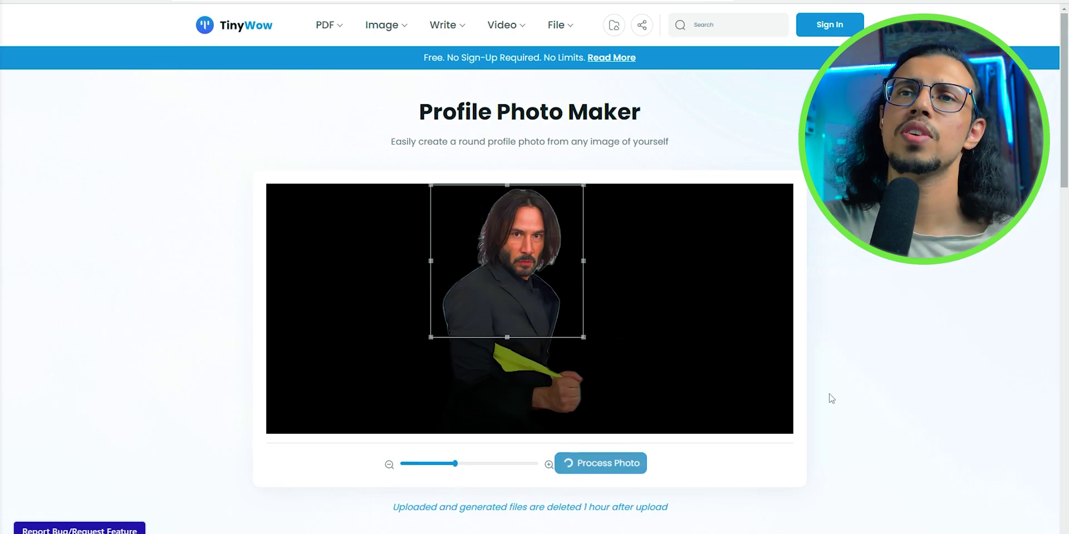
# Step: Try pink, teal and green backgrounds, settling on the purple-pink gradient
pyautogui.scroll(-2, 670, 374)
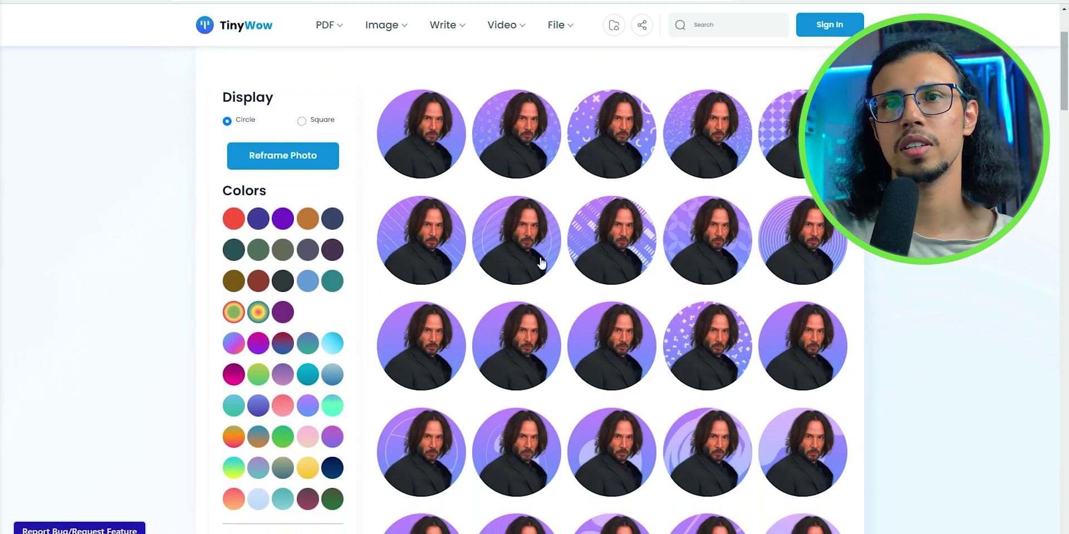
pyautogui.scroll(-2, 283, 279)
pyautogui.click(283, 276)
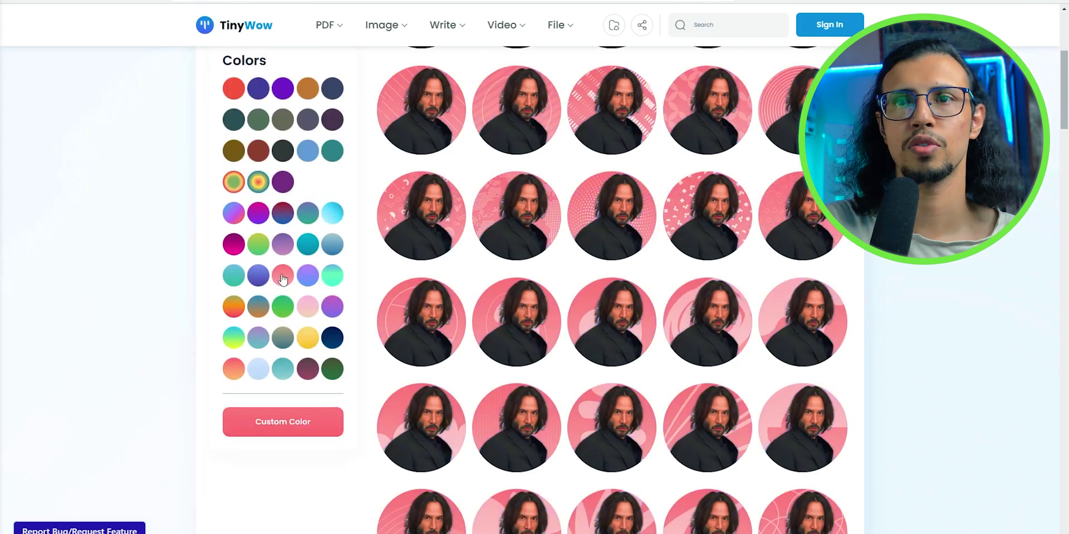
pyautogui.click(307, 247)
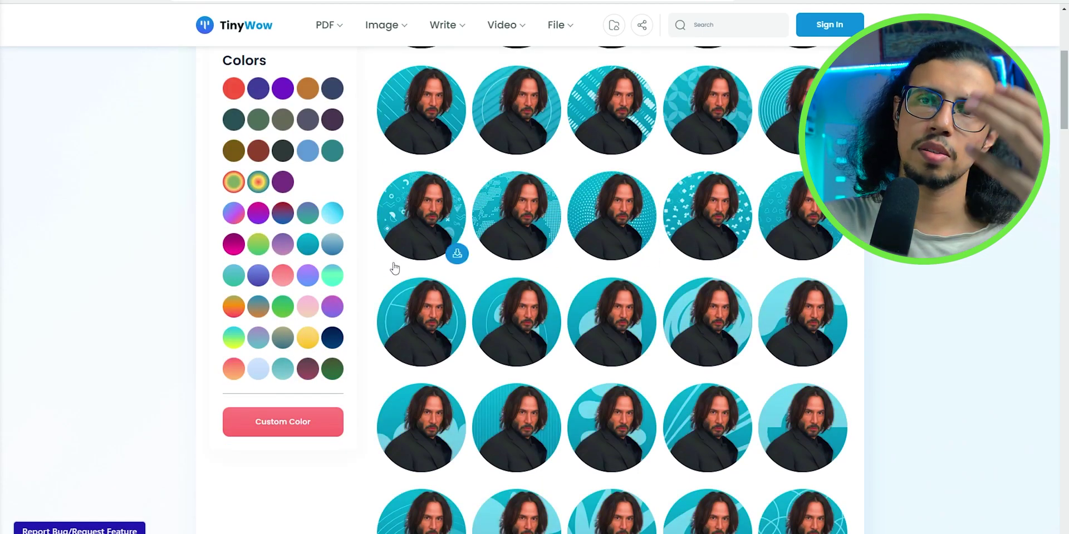
pyautogui.click(255, 236)
pyautogui.click(238, 216)
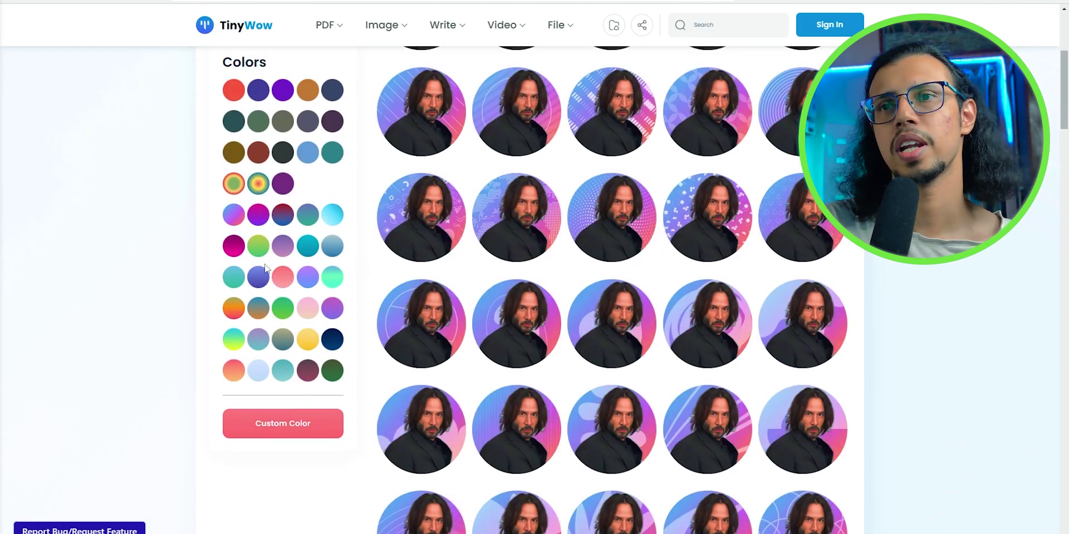
pyautogui.scroll(2, 240, 223)
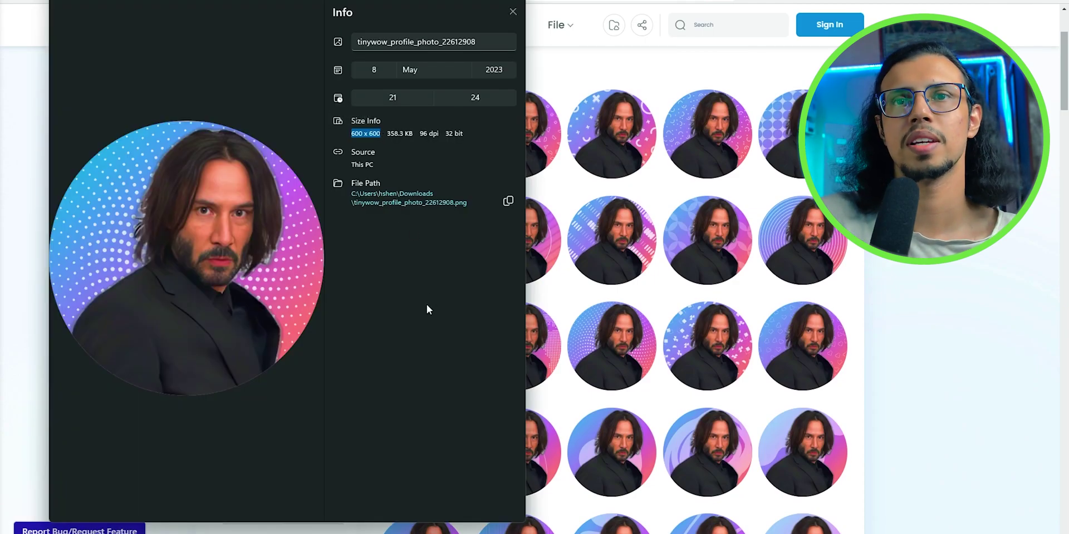
pyautogui.click(513, 11)
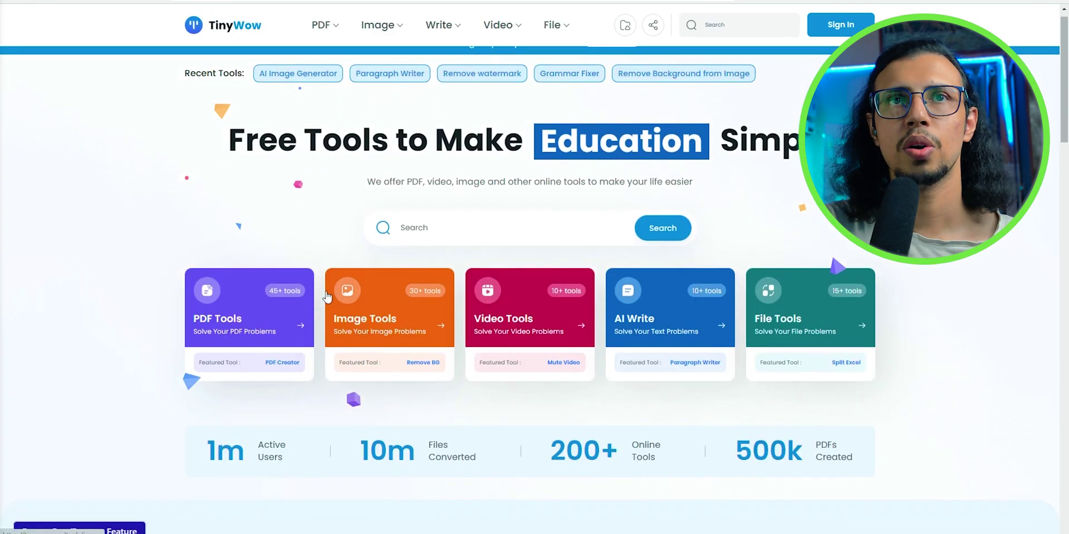
pyautogui.scroll(-5, 328, 297)
pyautogui.scroll(5, 328, 296)
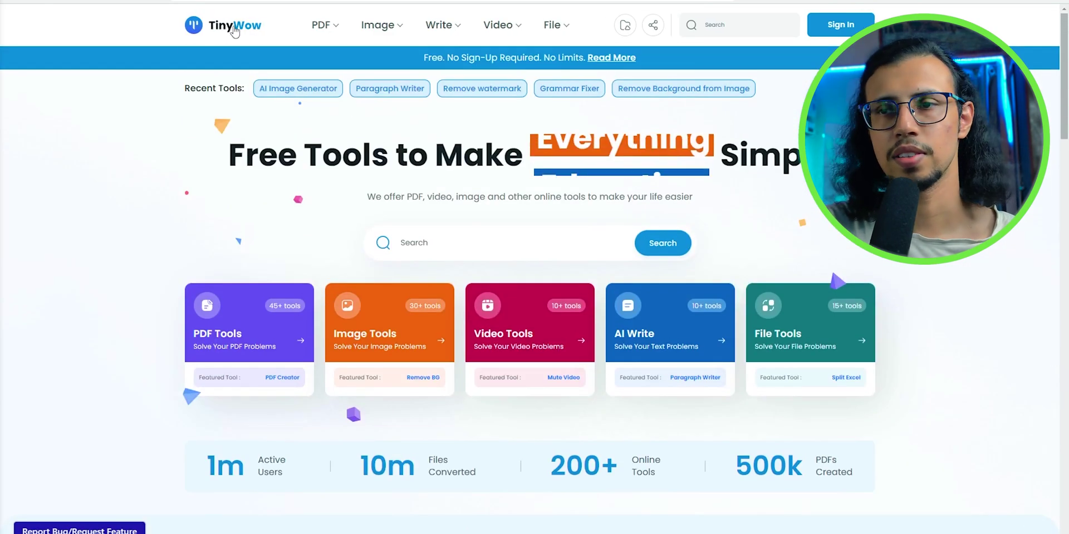